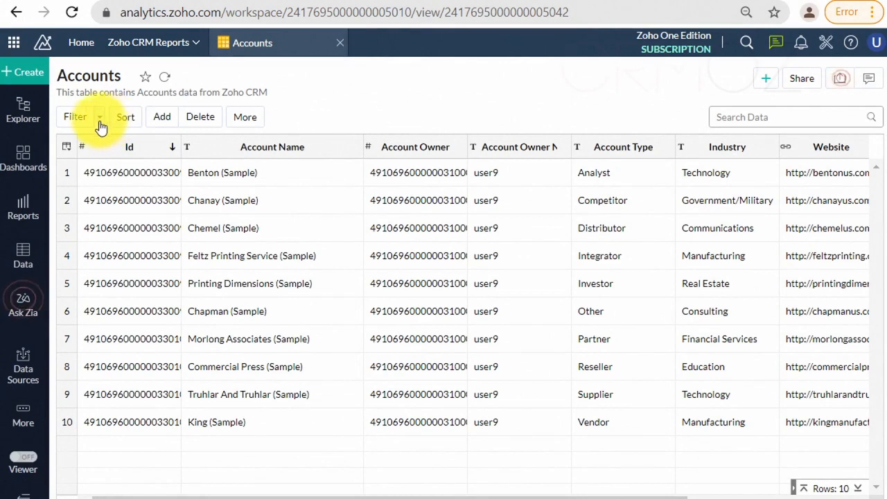
# Step: Hide every column of the Accounts table except Id
pyautogui.click(66, 147)
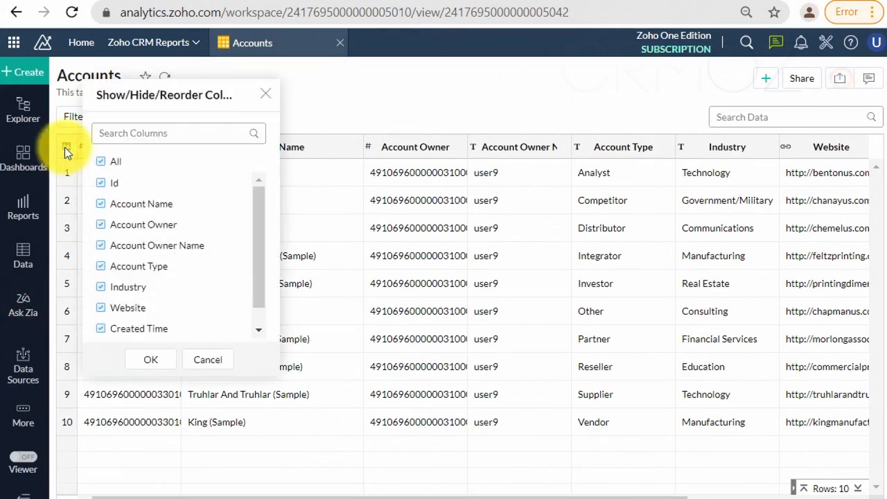
pyautogui.click(101, 164)
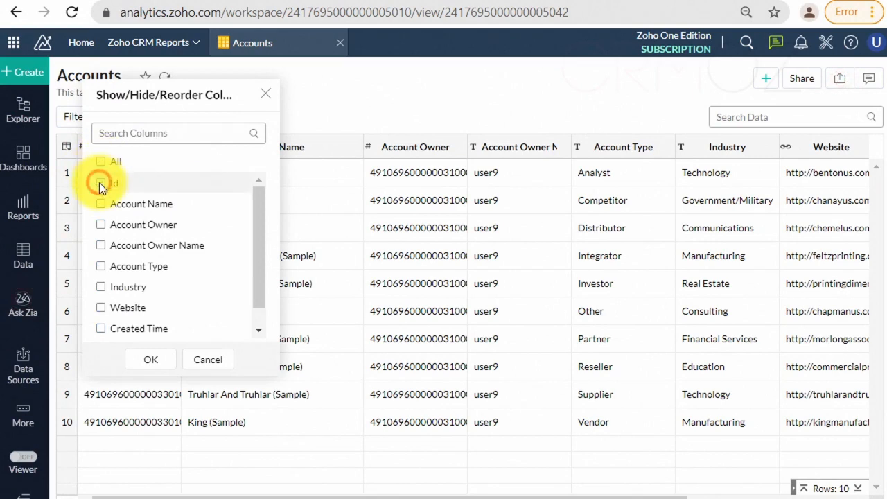
pyautogui.click(101, 183)
pyautogui.click(156, 366)
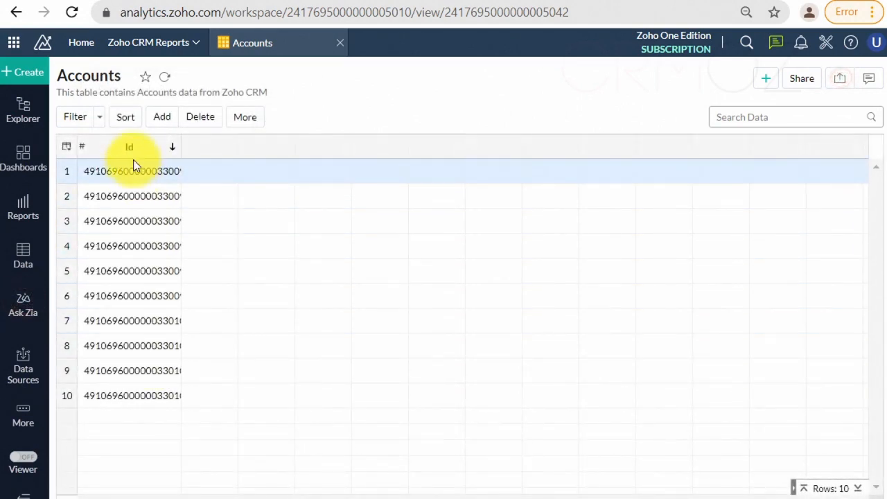
# Step: Show the Account Name, Account Owner and Account Owner Name columns alongside Id
pyautogui.click(67, 146)
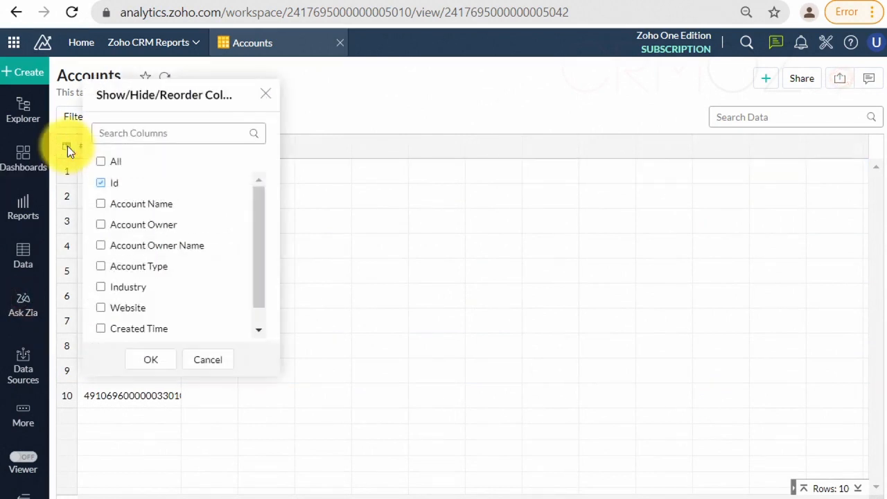
pyautogui.click(101, 204)
pyautogui.click(100, 225)
pyautogui.click(101, 245)
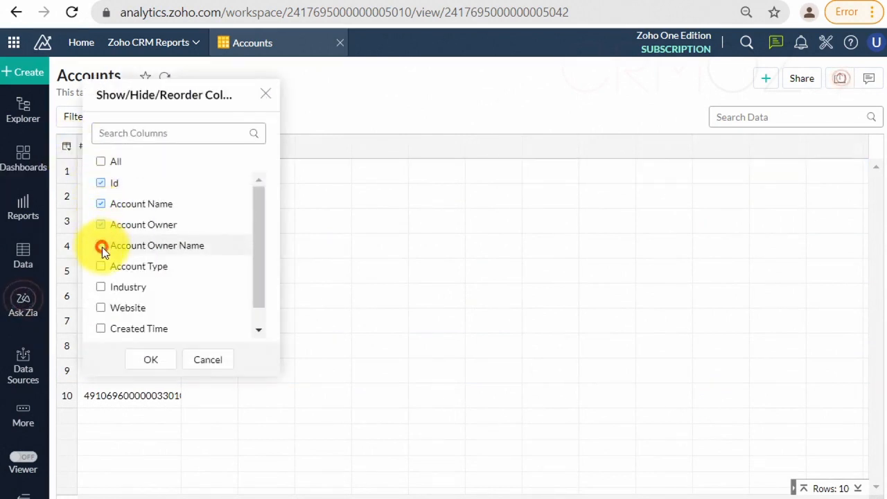
pyautogui.click(152, 360)
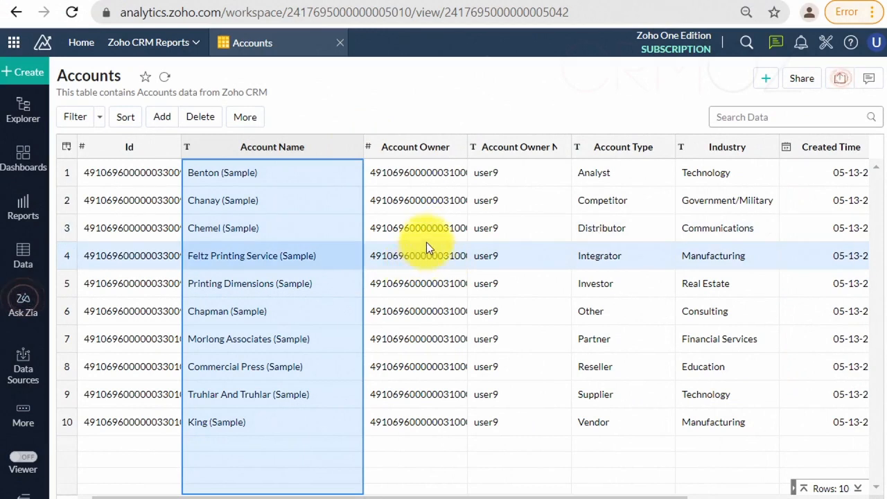
# Step: Search the Accounts table data for "Cha"
pyautogui.click(758, 118)
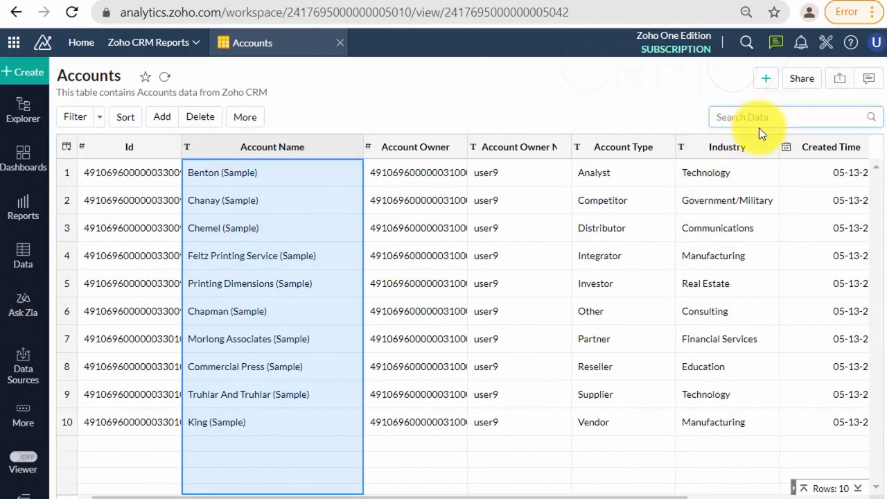
pyautogui.write('Cha')
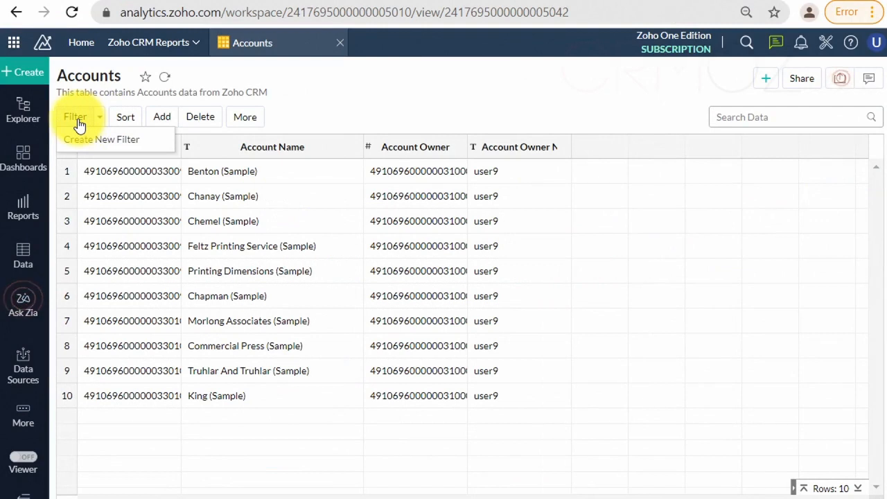
# Step: Filter the table to Account Name values containing "Sample" and save the filter under the name "Sample"
pyautogui.click(78, 119)
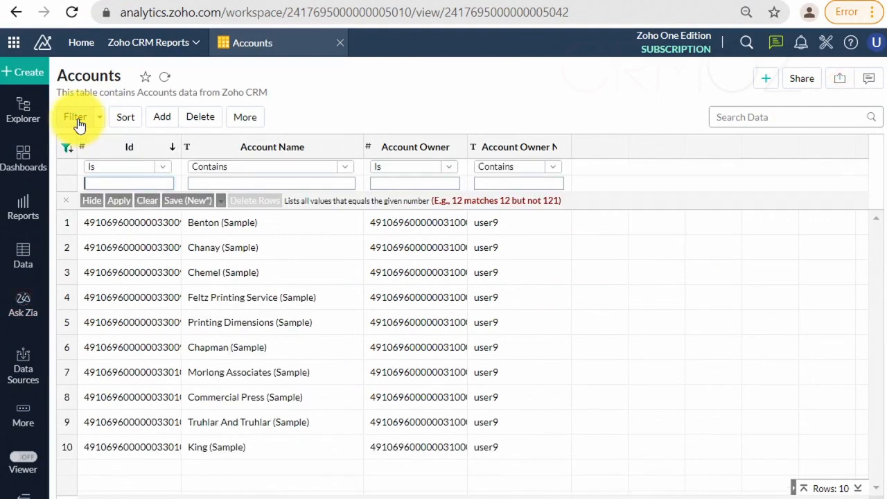
pyautogui.click(248, 183)
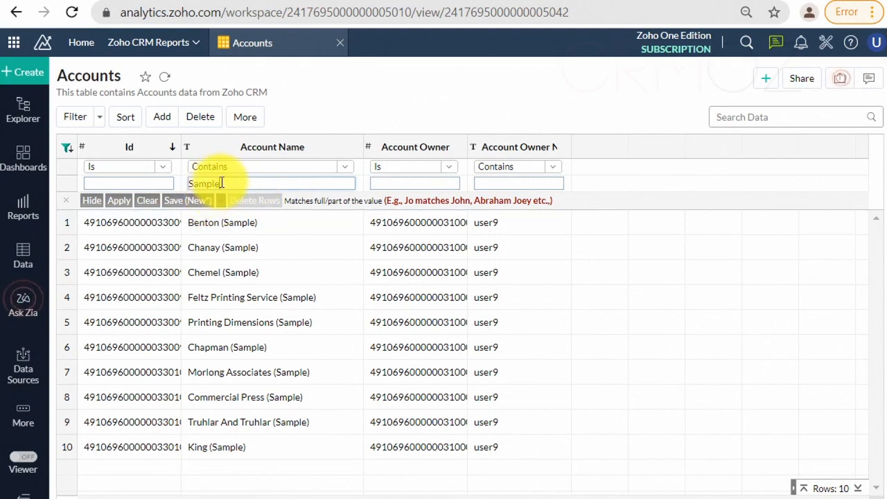
pyautogui.doubleClick(221, 183)
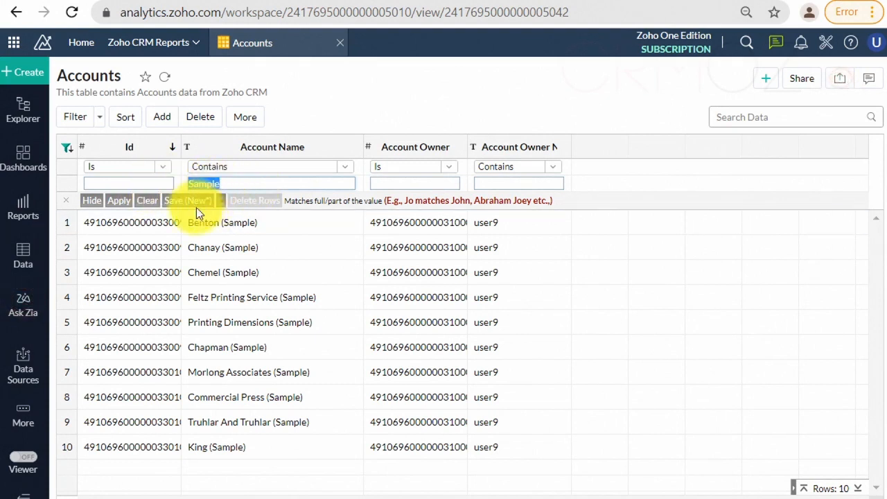
pyautogui.click(120, 201)
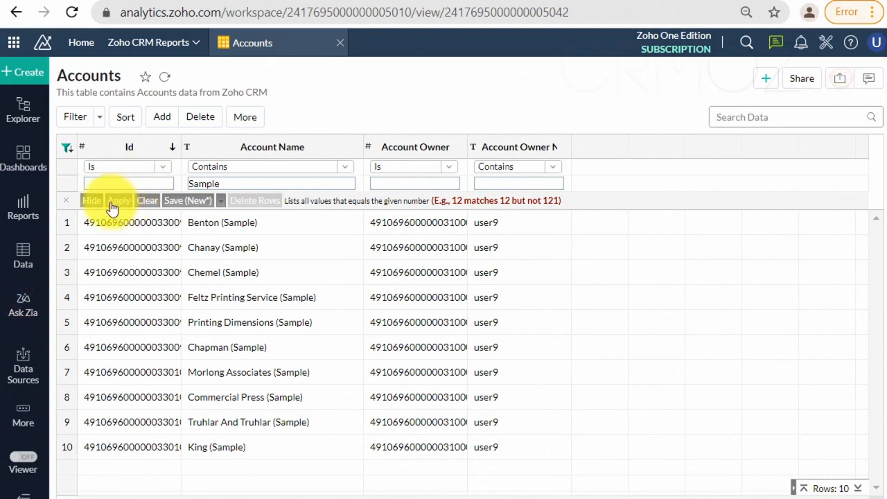
pyautogui.click(178, 202)
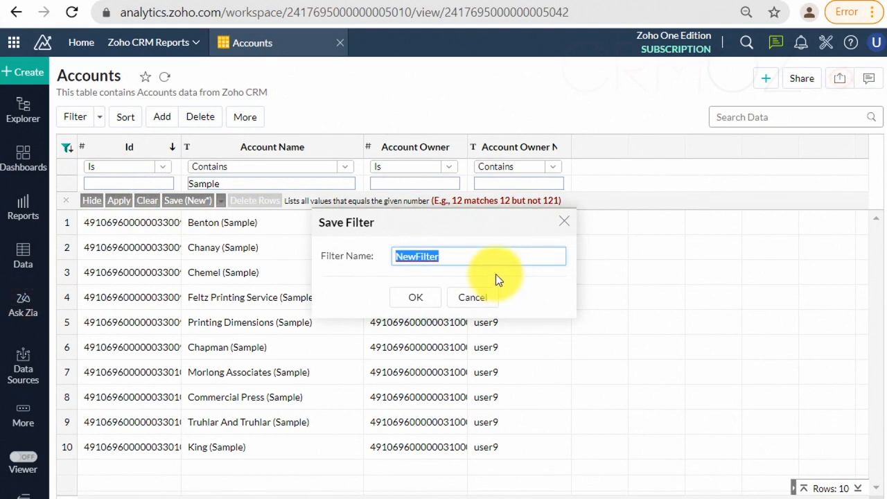
pyautogui.write('Sample')
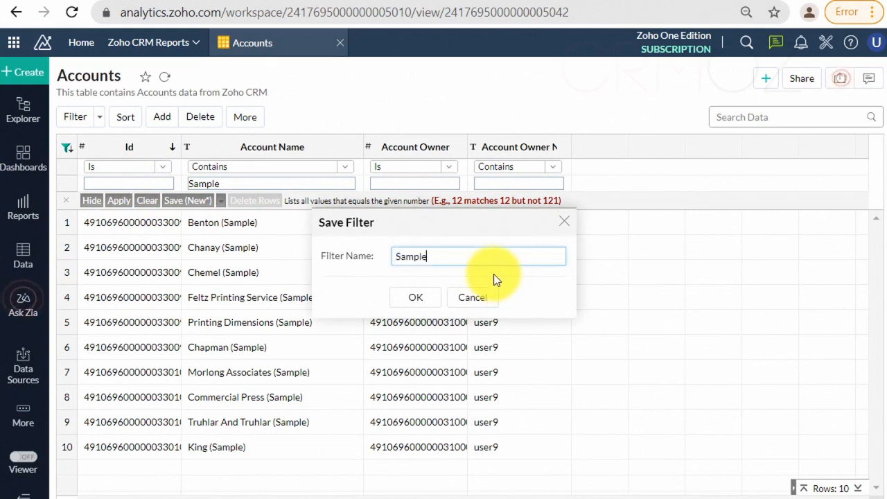
pyautogui.click(416, 297)
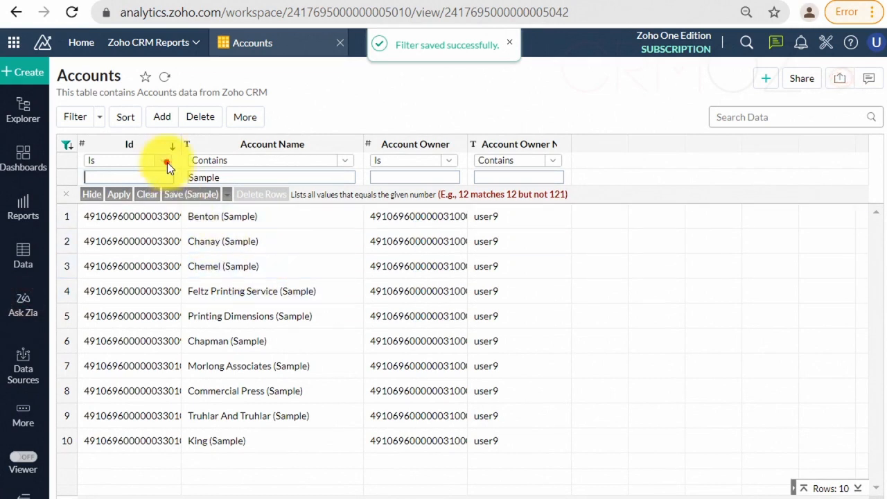
# Step: Apply the saved Sample filter to the Accounts table and close the filter
pyautogui.click(167, 161)
pyautogui.click(167, 162)
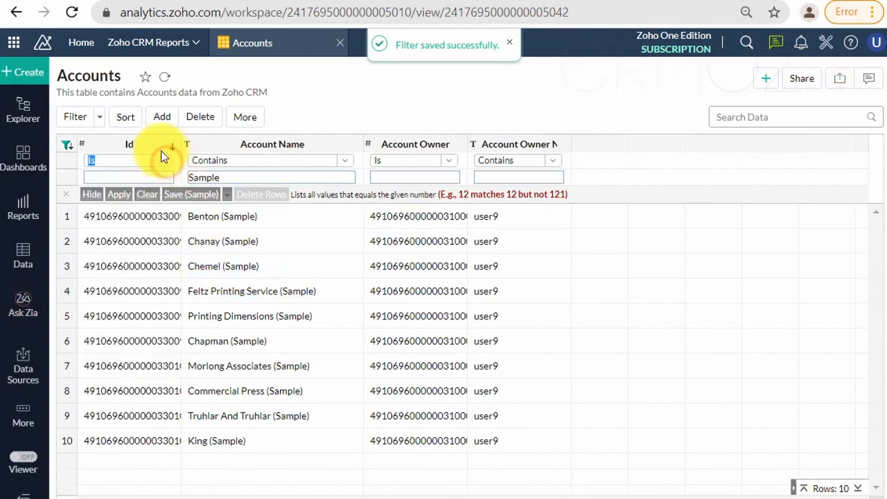
pyautogui.click(101, 119)
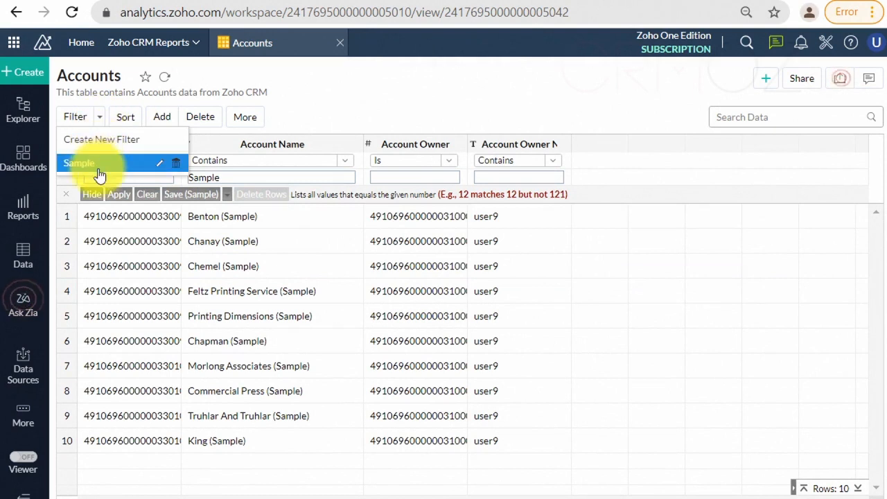
pyautogui.click(101, 166)
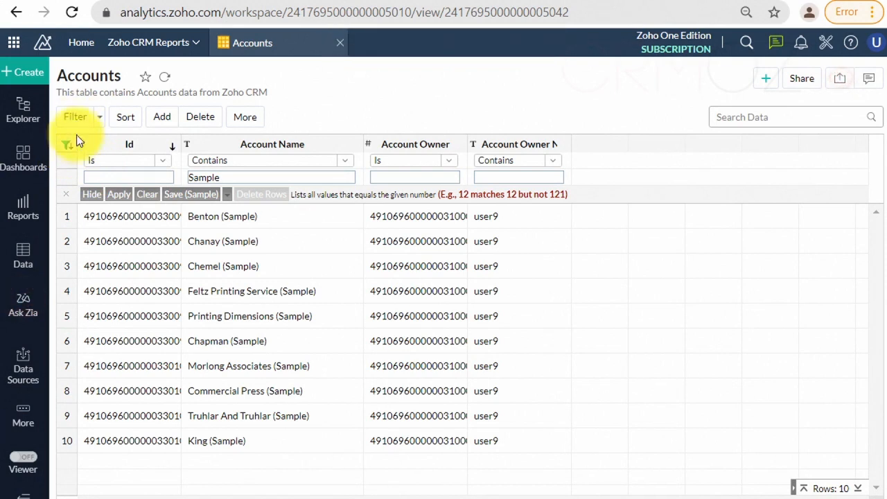
pyautogui.click(67, 195)
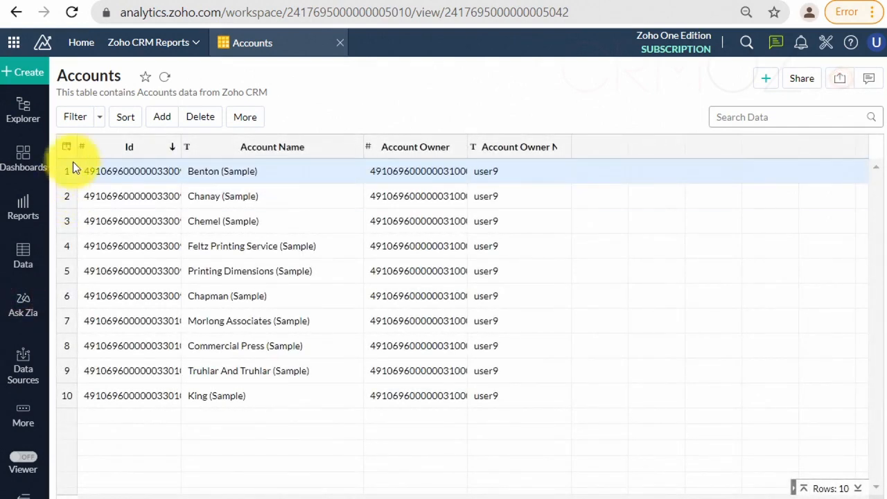
# Step: Create a new filter for Account Name values containing "Cha" and save it under the name "Cha"
pyautogui.click(101, 119)
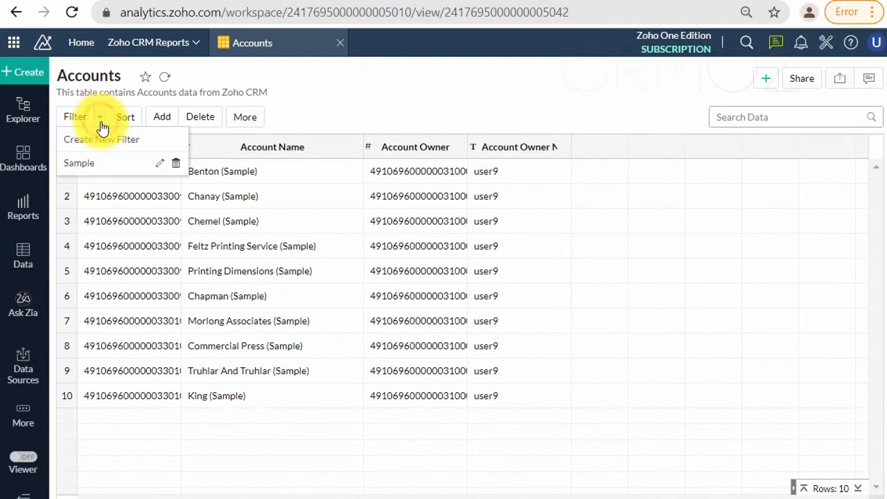
pyautogui.click(105, 141)
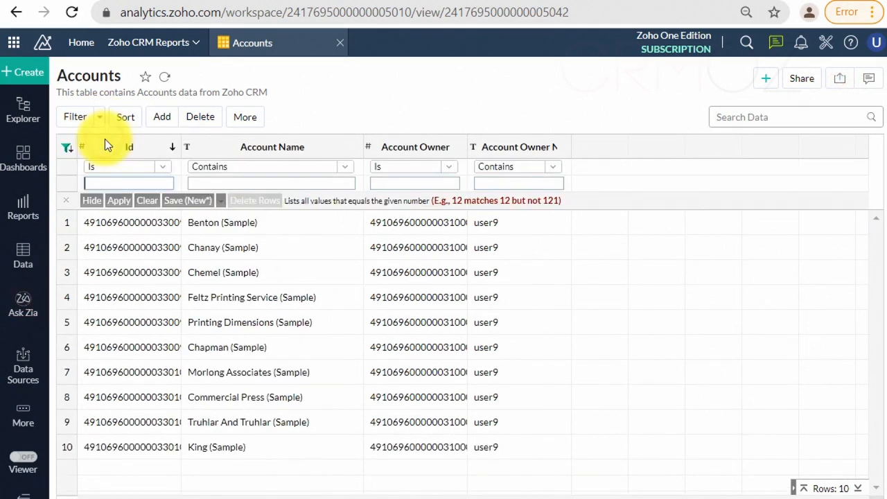
pyautogui.click(230, 184)
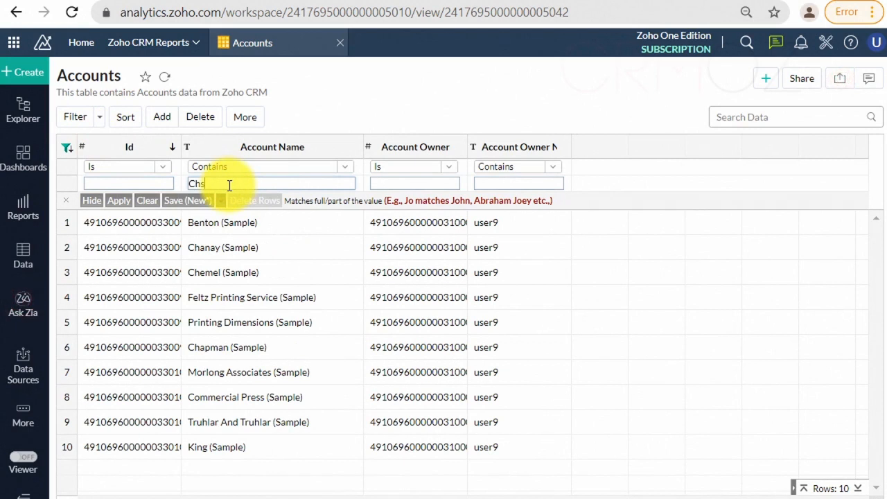
pyautogui.write('Cha')
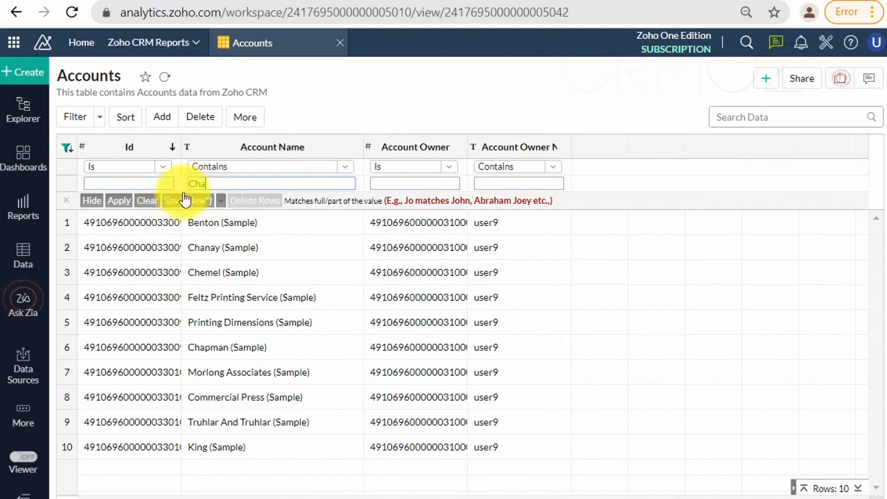
pyautogui.moveTo(208, 182); pyautogui.dragTo(185, 189)
pyautogui.hotkey('ctrl', 'c')
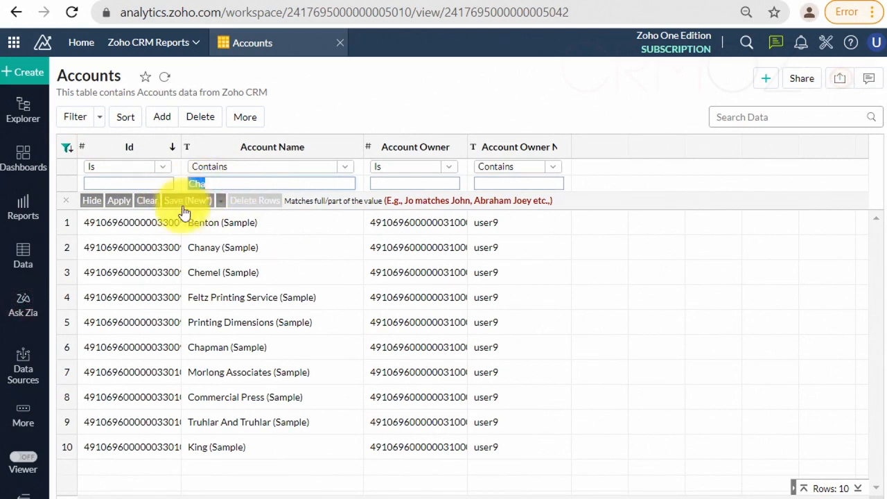
pyautogui.click(175, 202)
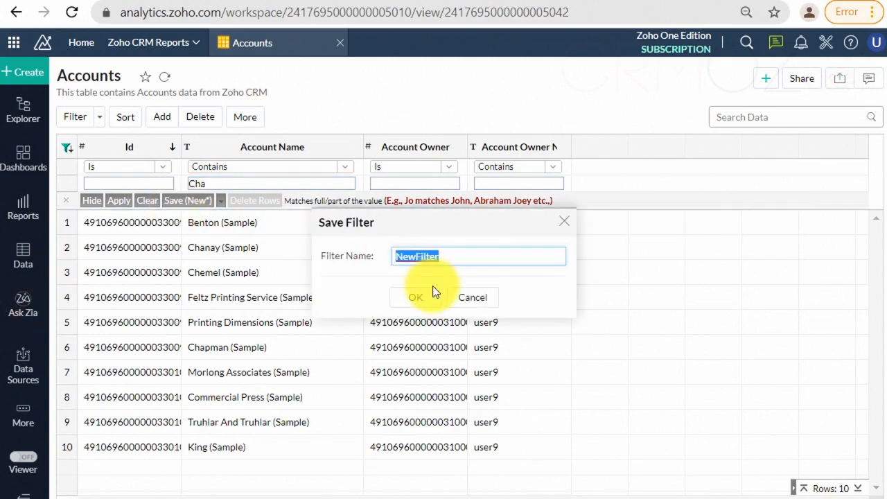
pyautogui.hotkey('ctrl', 'v')
pyautogui.click(416, 297)
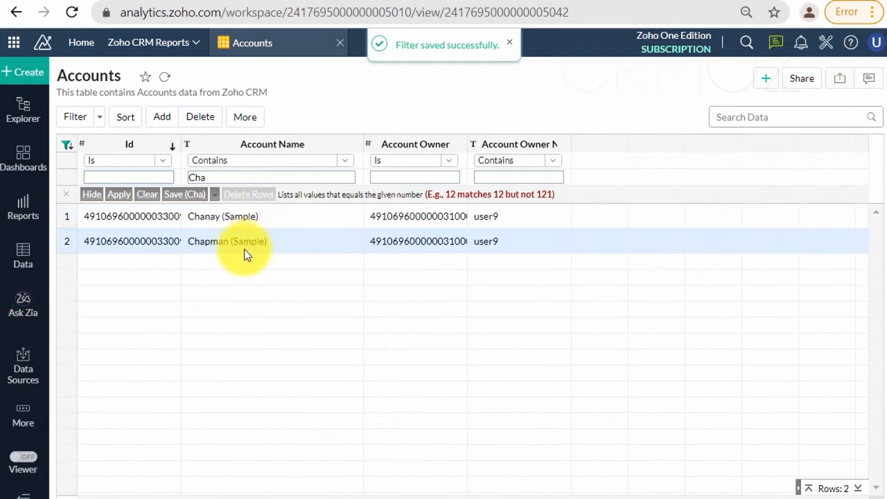
# Step: Switch the table to the saved Sample filter and back to the saved Cha filter
pyautogui.click(101, 121)
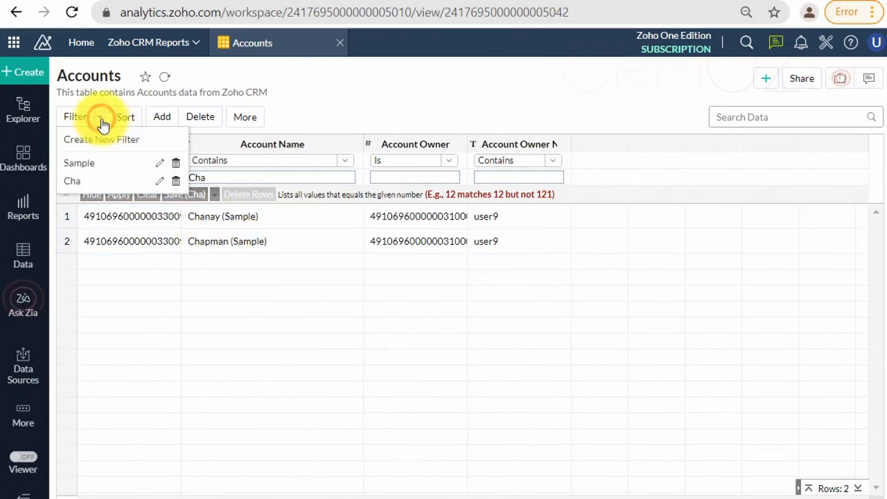
pyautogui.click(103, 163)
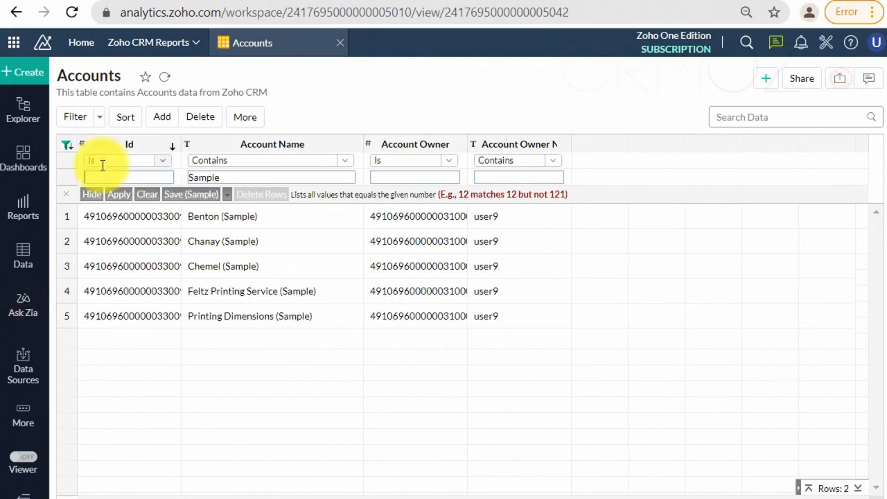
pyautogui.click(100, 118)
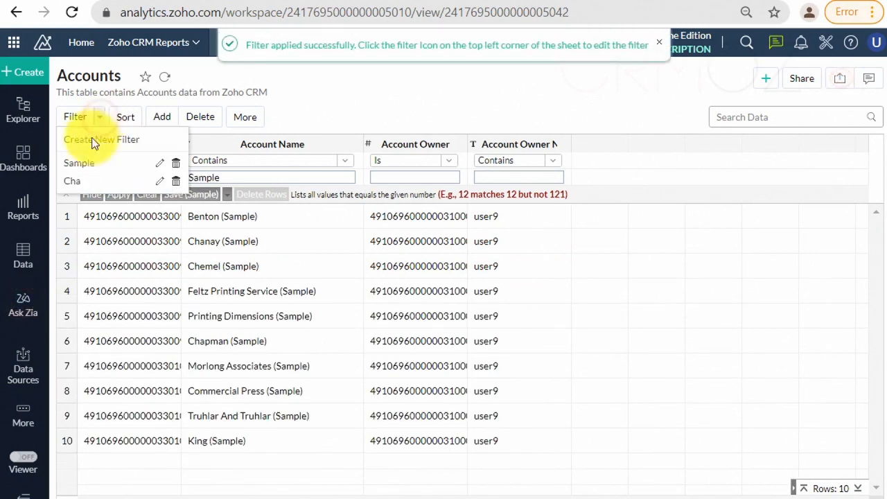
pyautogui.click(88, 183)
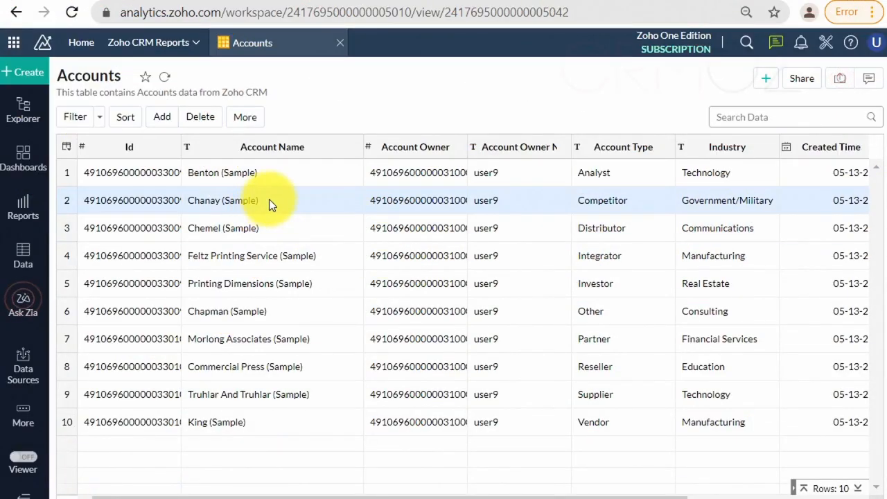
# Step: Filter the table to include only the Account Name value "Chanay (Sample)" and close the filter
pyautogui.rightClick(270, 199)
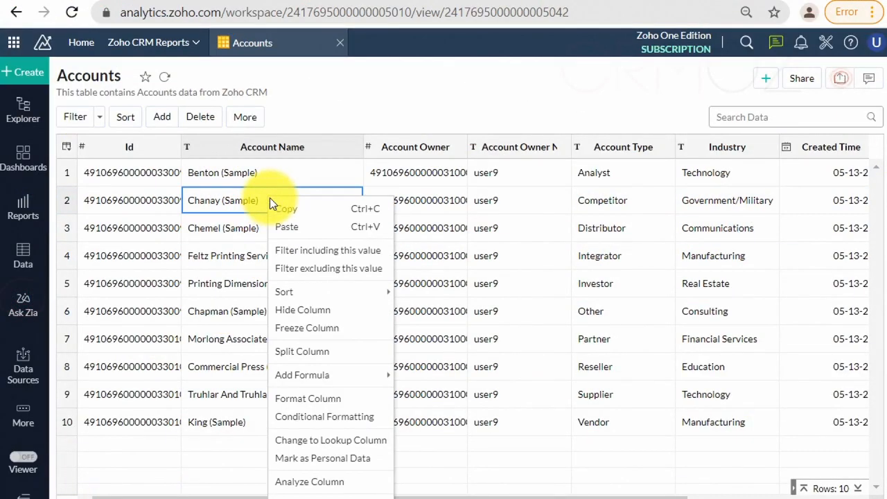
pyautogui.click(307, 254)
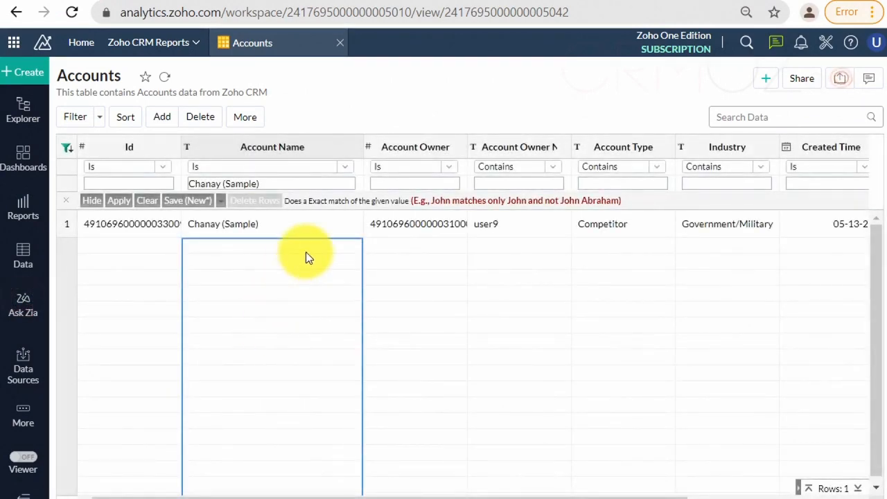
pyautogui.click(66, 201)
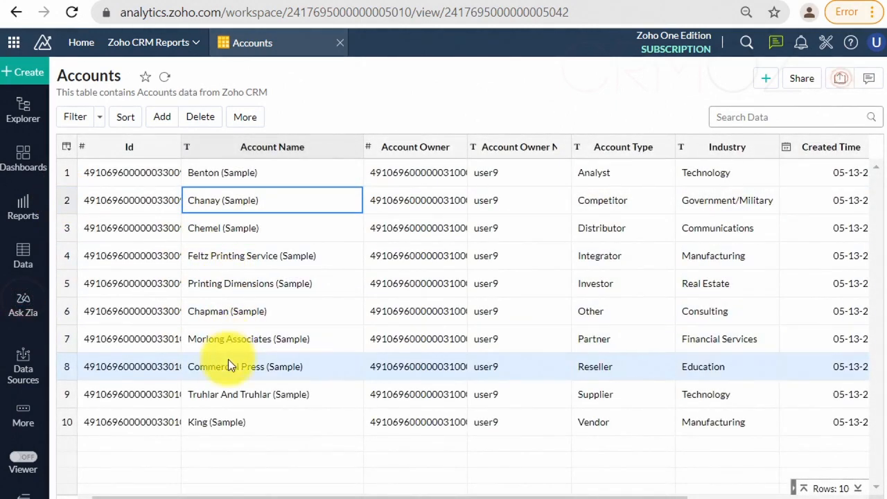
# Step: Filter the Accounts table to include only the Industry value "Manufacturing" and close the filter
pyautogui.moveTo(242, 497); pyautogui.dragTo(353, 497)
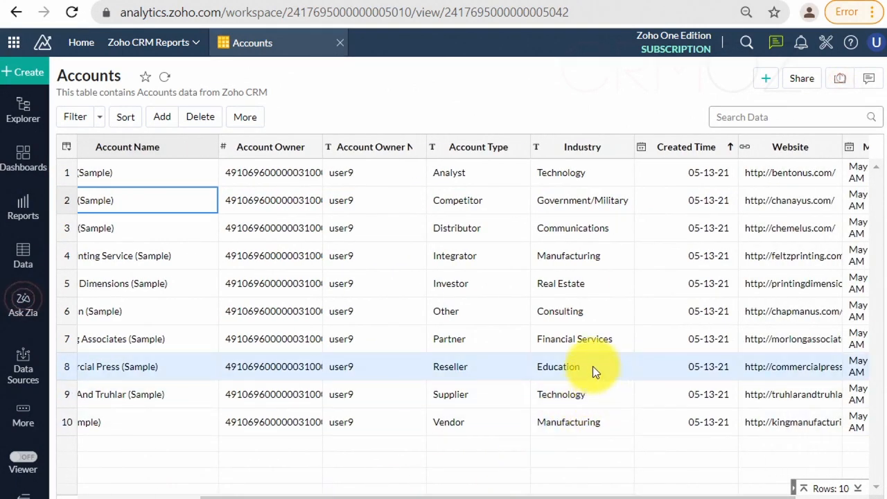
pyautogui.rightClick(588, 425)
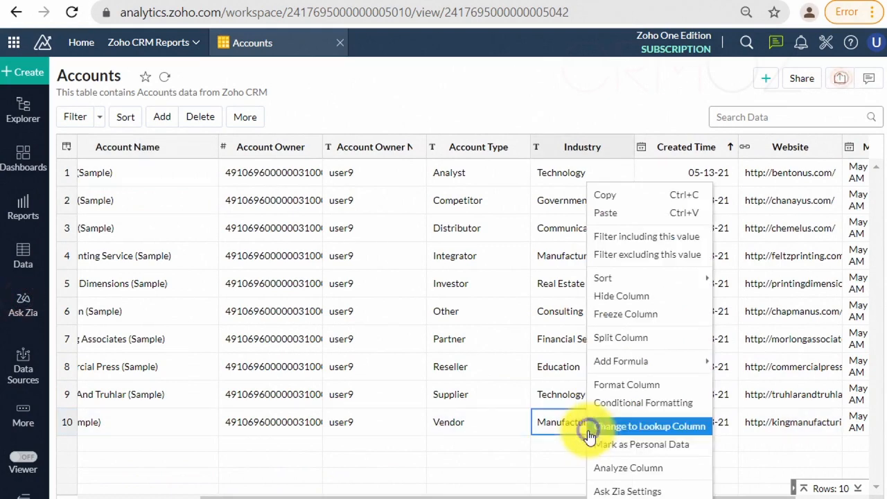
pyautogui.click(652, 237)
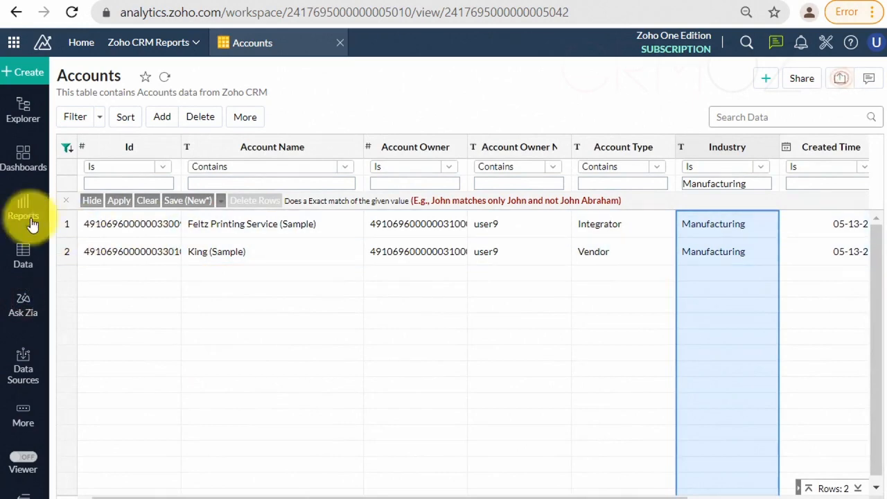
pyautogui.click(67, 202)
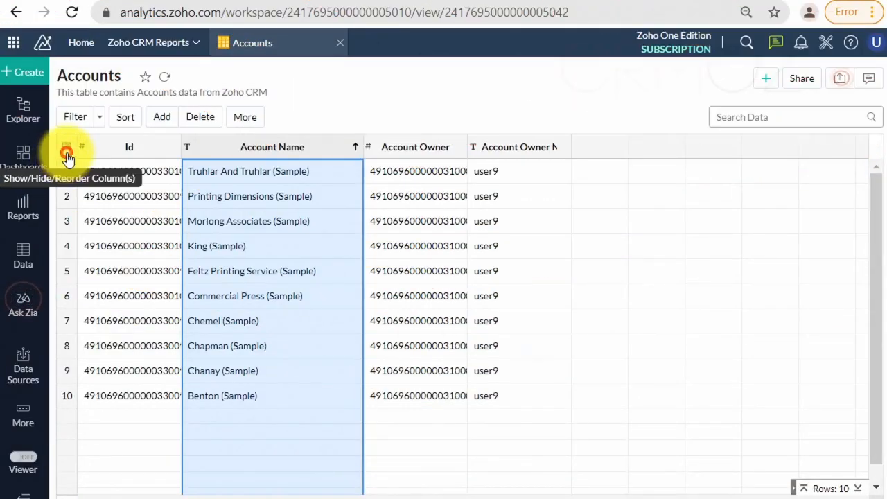
# Step: Show the Created Time column in the Accounts table
pyautogui.click(67, 147)
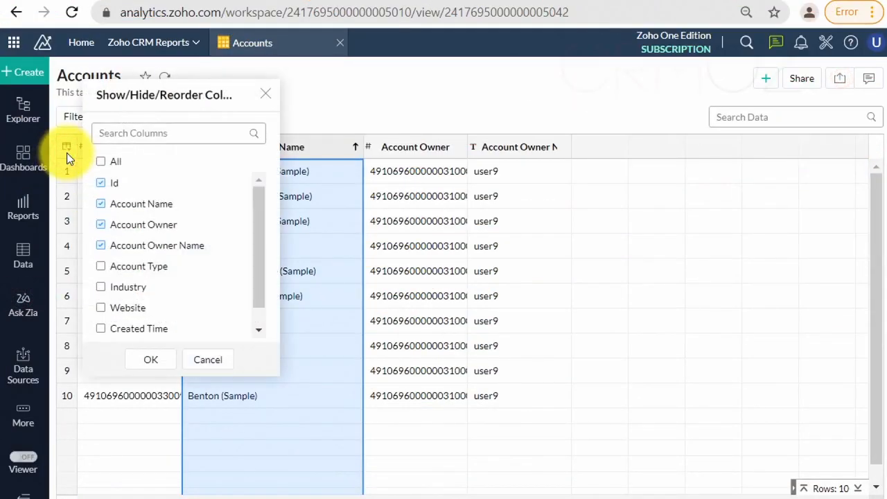
pyautogui.scroll(-1, 159, 241)
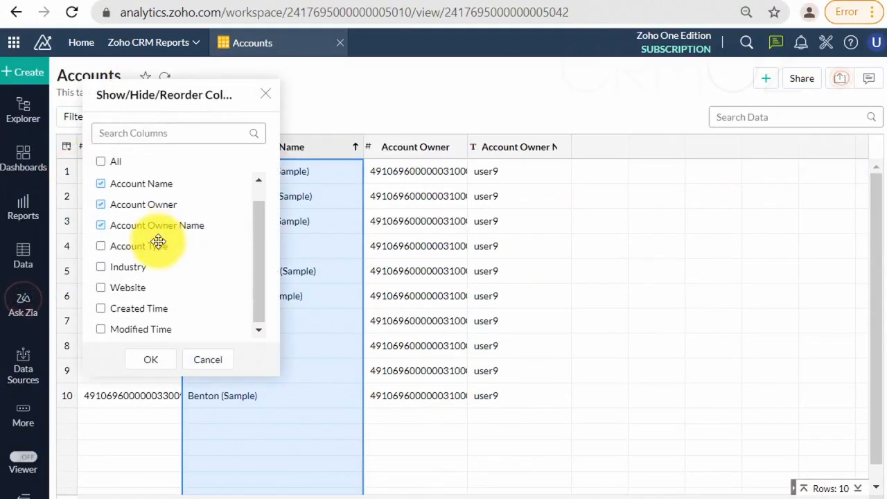
pyautogui.click(127, 308)
pyautogui.click(151, 360)
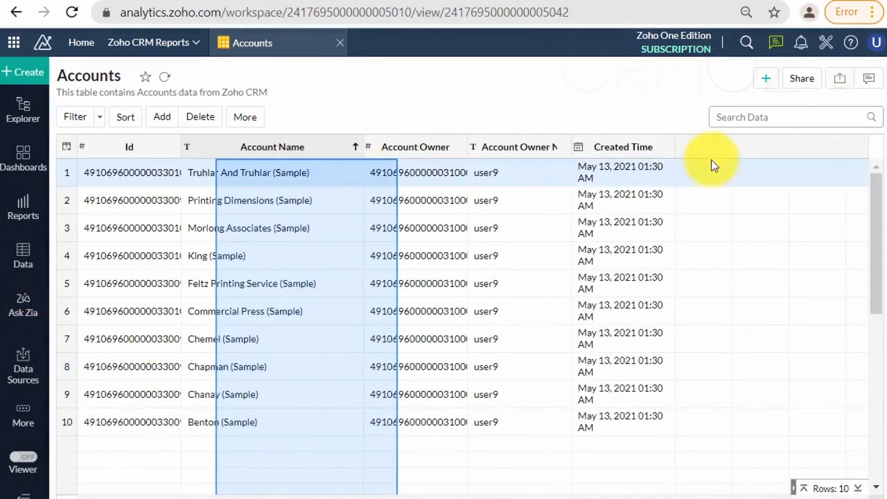
# Step: Format the Created Time column with right alignment and the date-only format MM-dd-yyyy
pyautogui.click(666, 148)
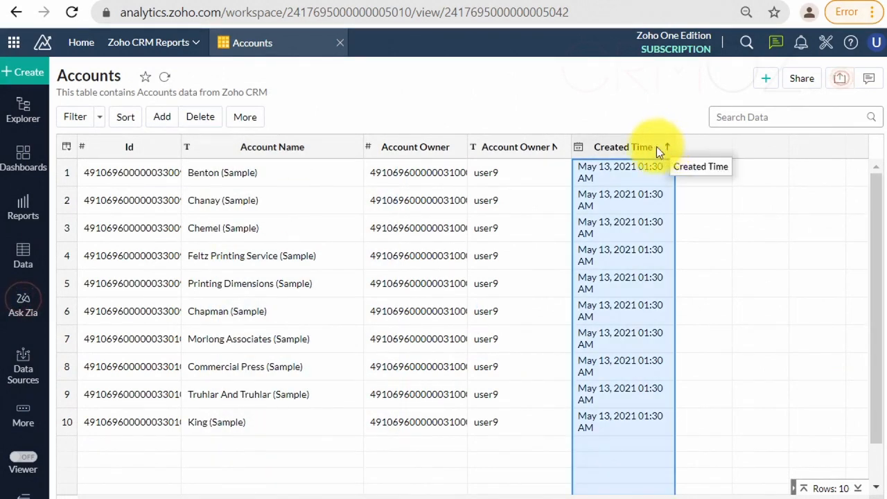
pyautogui.click(257, 119)
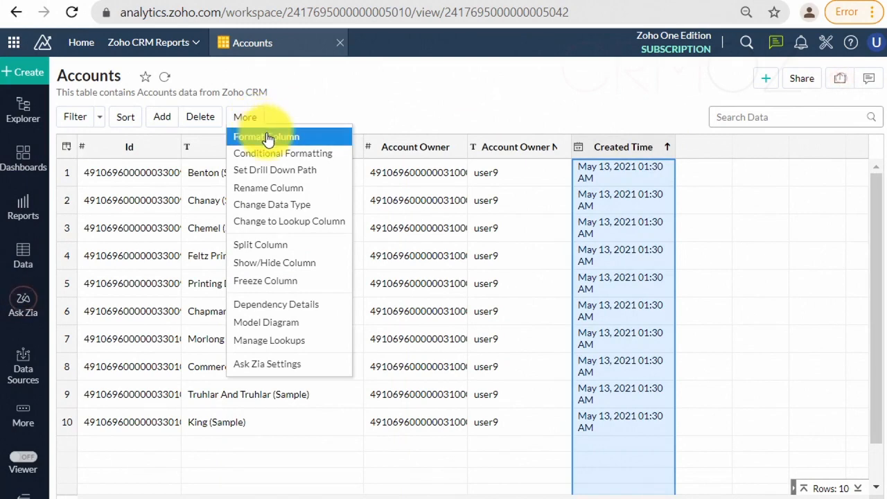
pyautogui.click(267, 132)
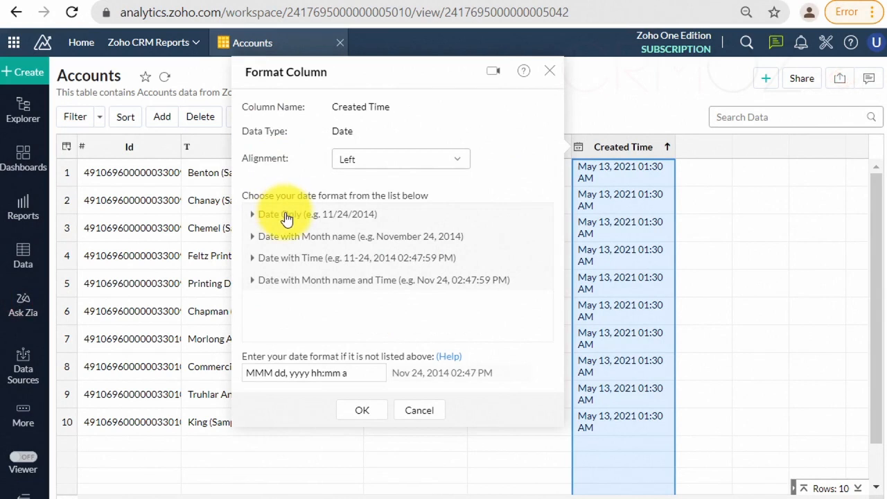
pyautogui.click(422, 165)
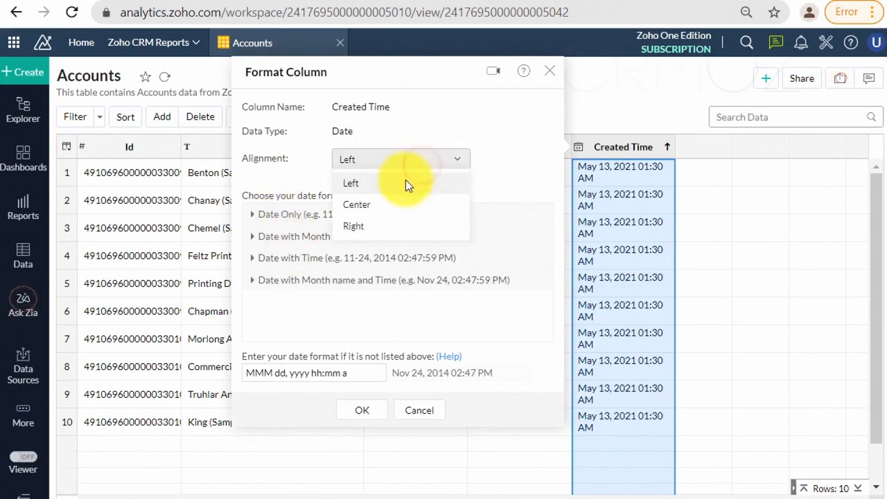
pyautogui.click(362, 226)
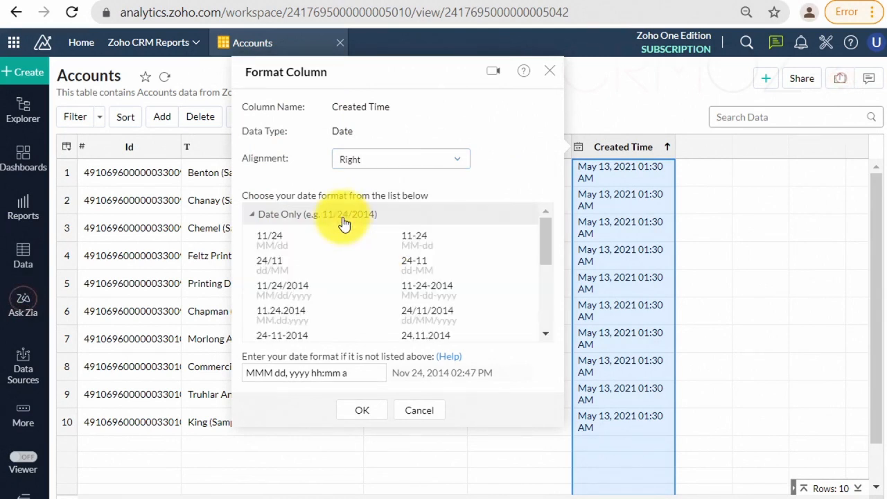
pyautogui.click(414, 297)
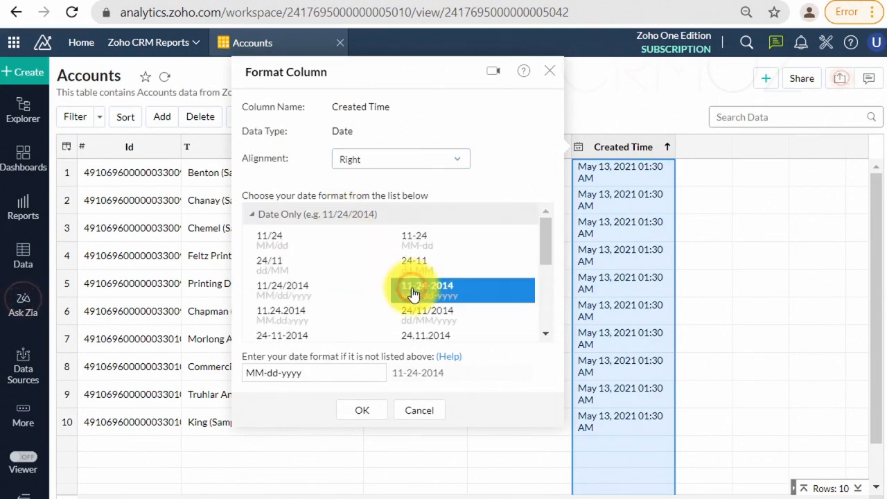
pyautogui.click(374, 410)
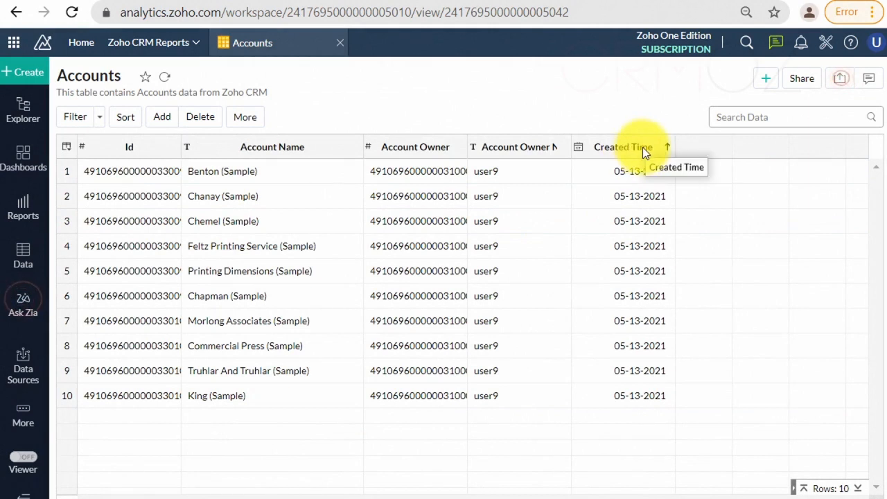
# Step: Change the Created Time column's date format to the custom pattern MM-dd-yy
pyautogui.click(641, 147)
pyautogui.click(602, 147)
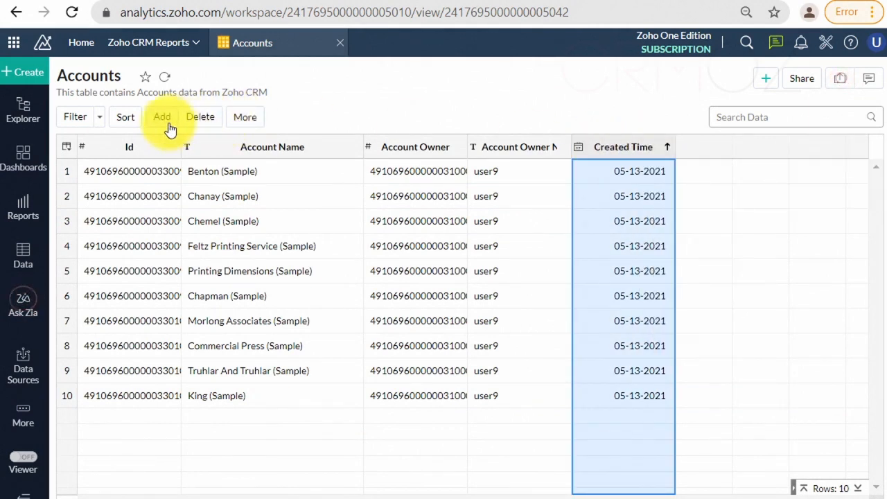
pyautogui.click(246, 117)
pyautogui.click(259, 138)
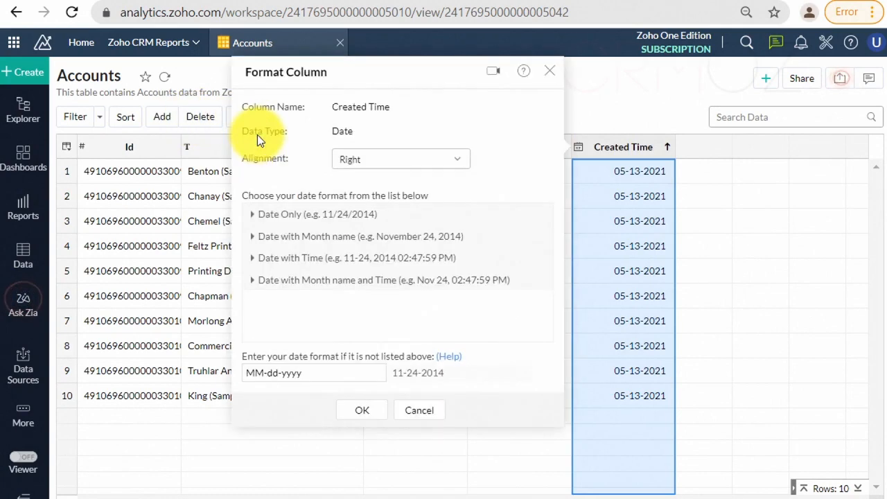
pyautogui.click(313, 216)
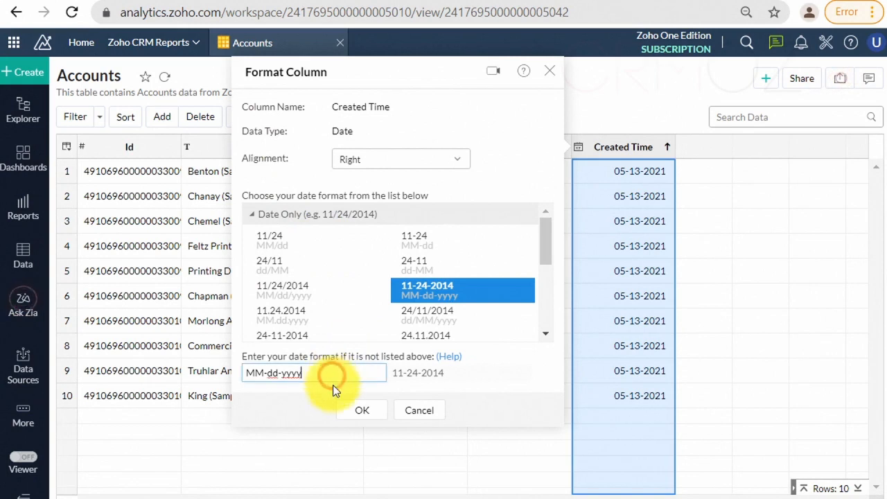
pyautogui.press('BackSpace')
pyautogui.press('BackSpace')
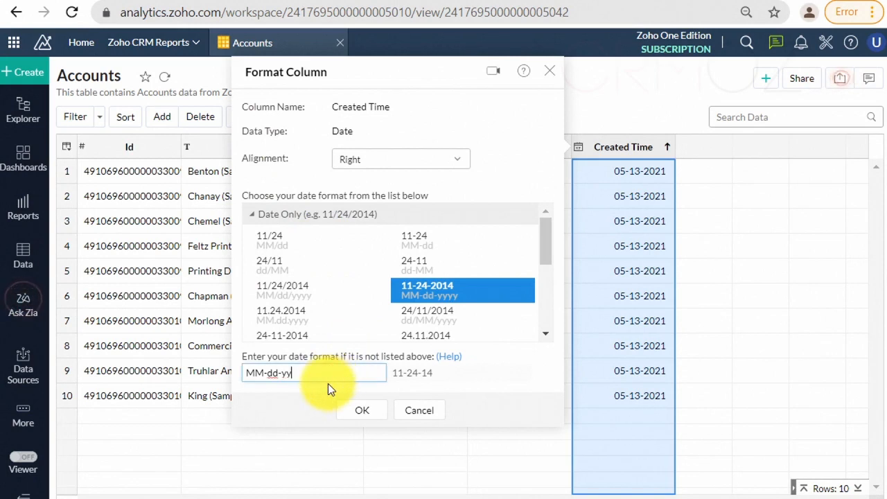
pyautogui.click(354, 415)
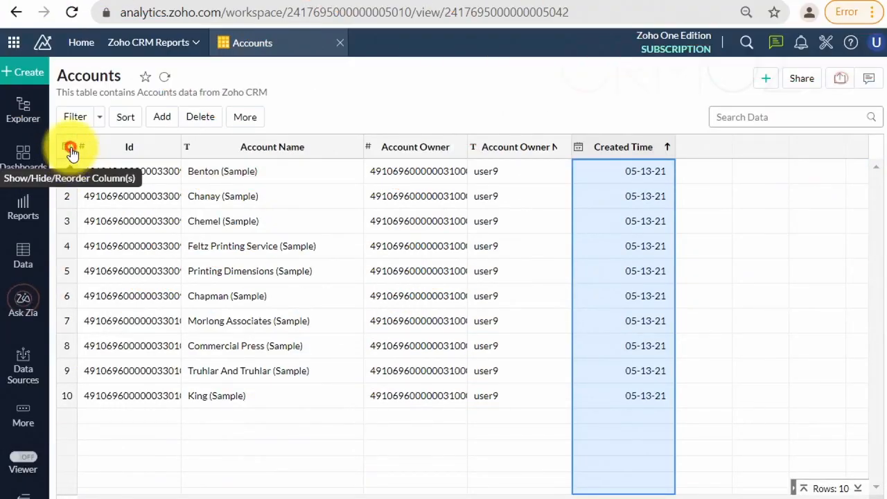
# Step: Show all columns of the Accounts table
pyautogui.click(68, 148)
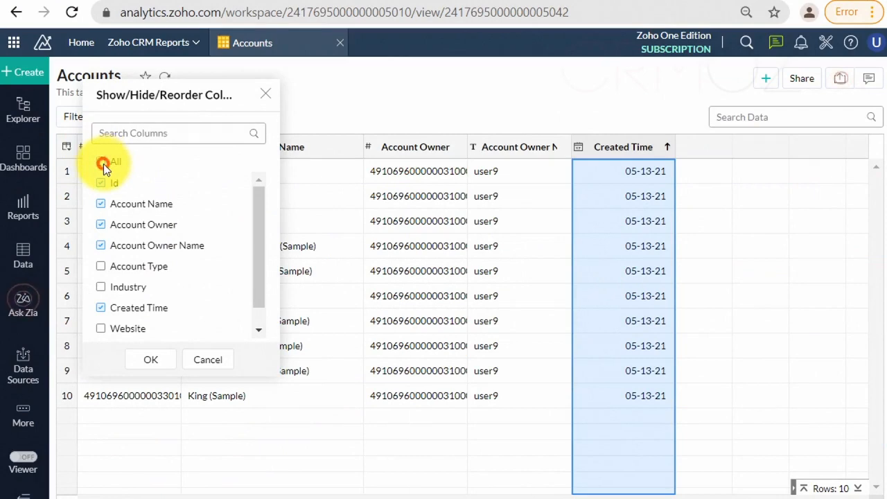
pyautogui.click(104, 164)
pyautogui.click(156, 359)
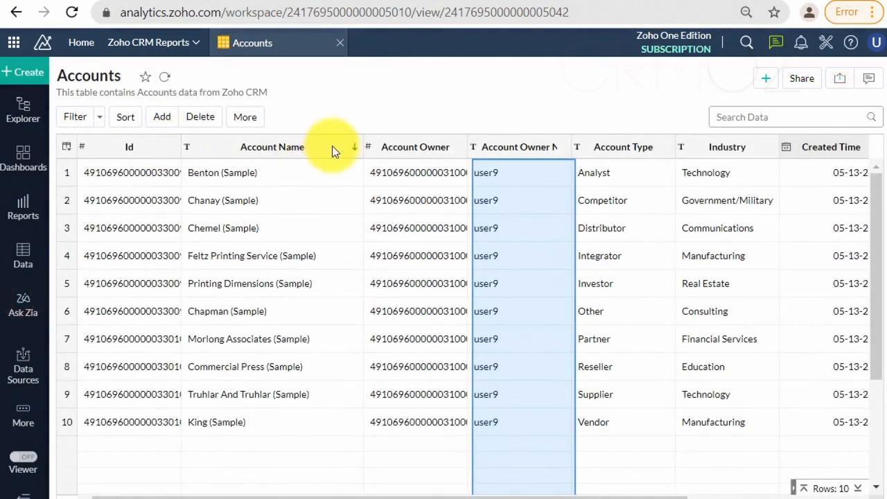
# Step: Freeze the Account Name column in the Accounts table and check it against the columns further along
pyautogui.rightClick(332, 145)
pyautogui.click(359, 191)
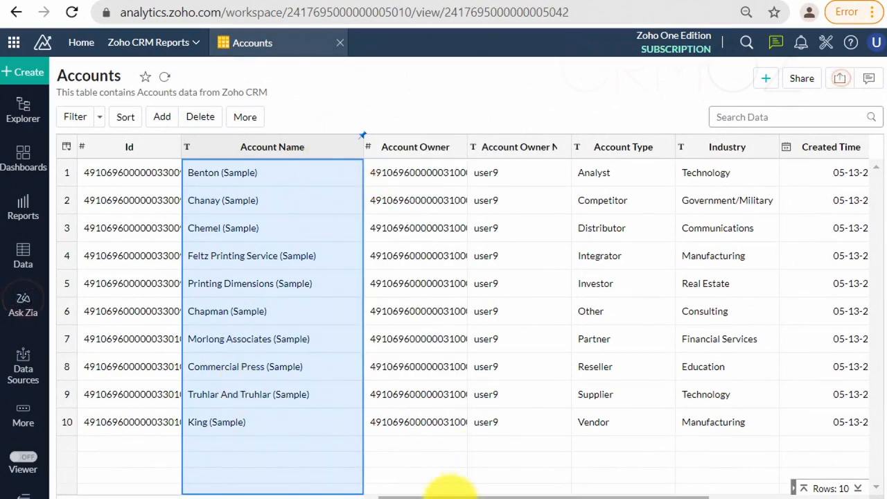
pyautogui.moveTo(452, 496); pyautogui.dragTo(575, 496)
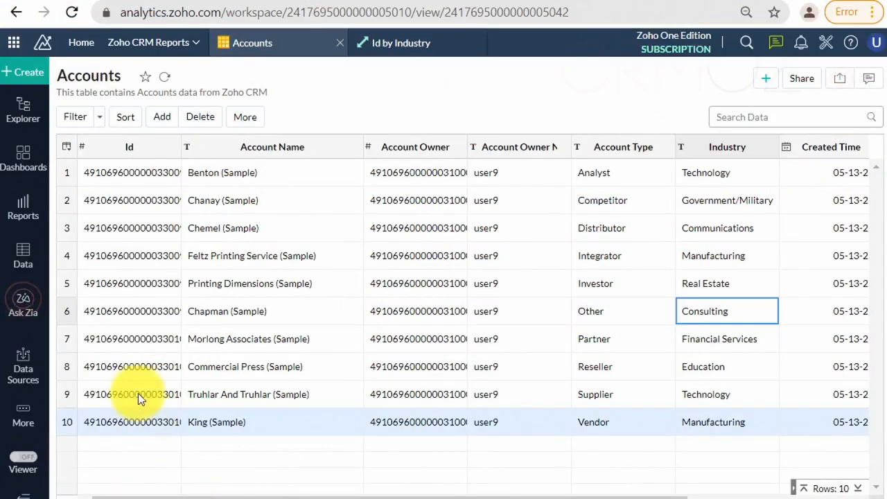
# Step: Open the Deals table and run Analyze Column on the Deal Name column
pyautogui.click(20, 260)
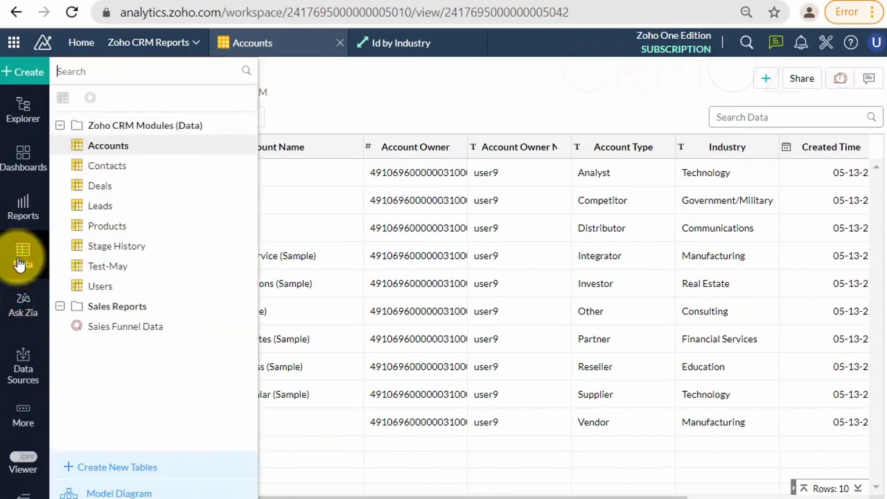
pyautogui.click(104, 186)
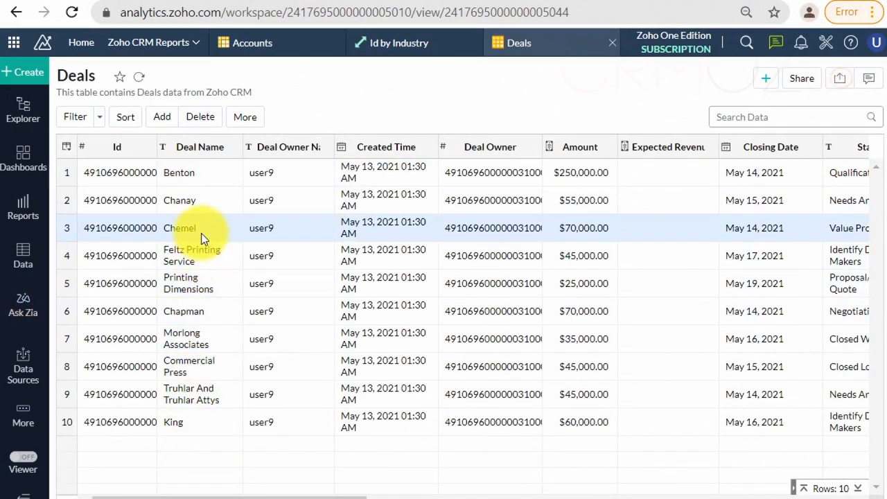
pyautogui.rightClick(201, 233)
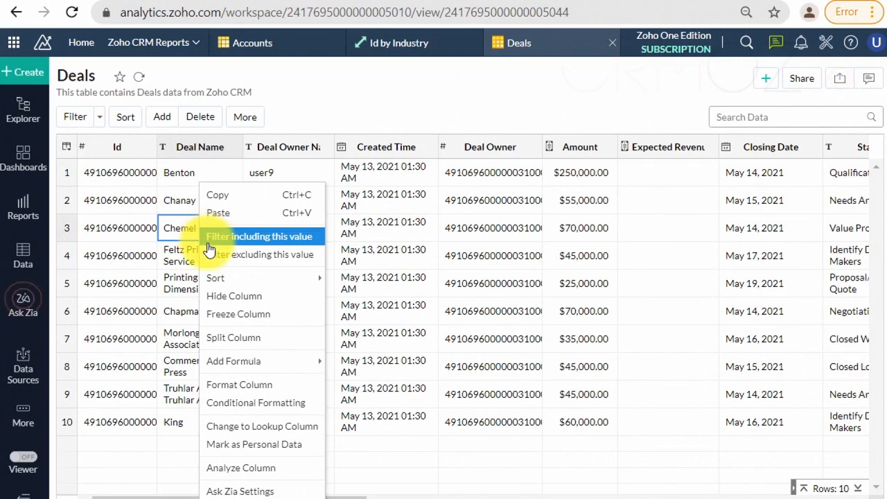
pyautogui.moveTo(255, 371)
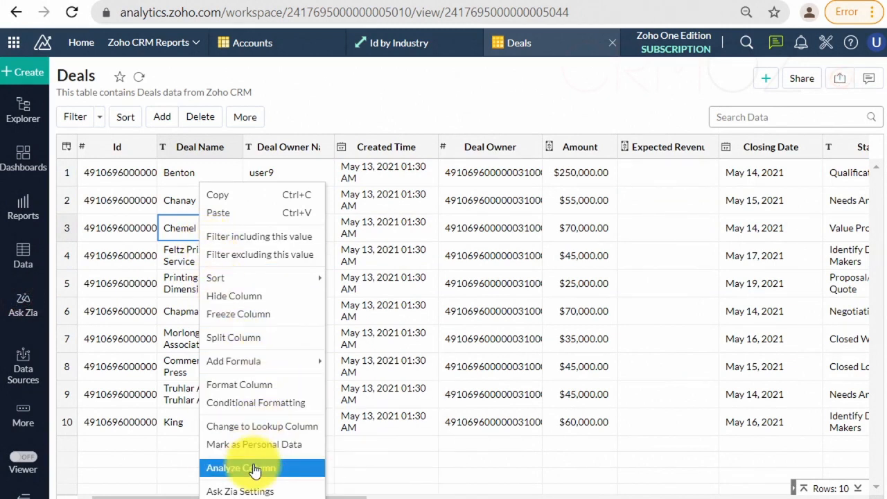
pyautogui.click(294, 470)
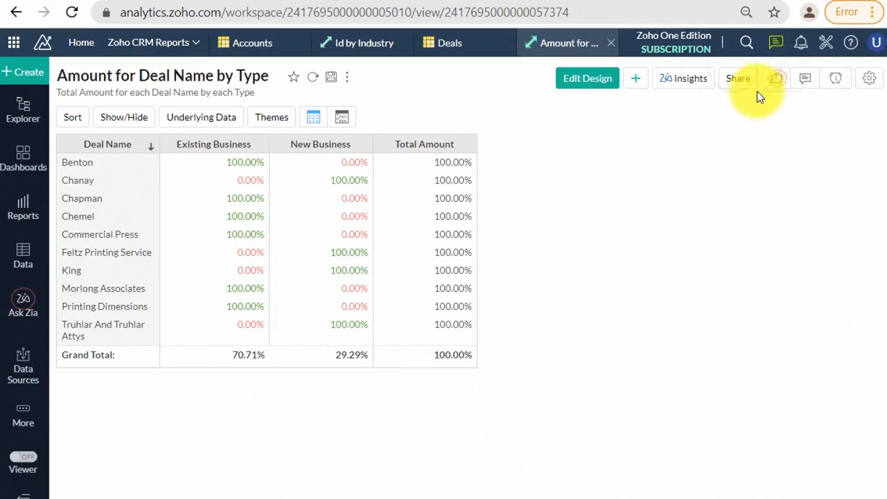
# Step: Review the Zia Insights for the Amount for Deal Name by Type report and close them
pyautogui.click(688, 87)
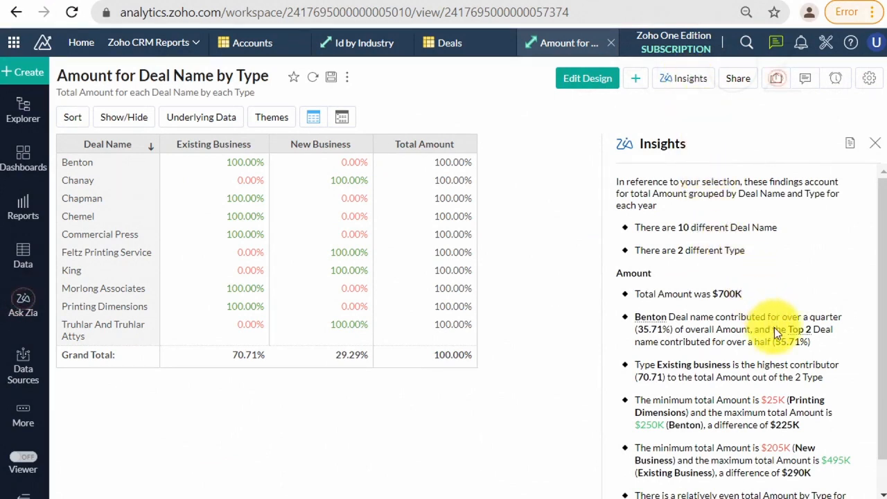
pyautogui.scroll(-1, 774, 328)
pyautogui.scroll(1, 775, 334)
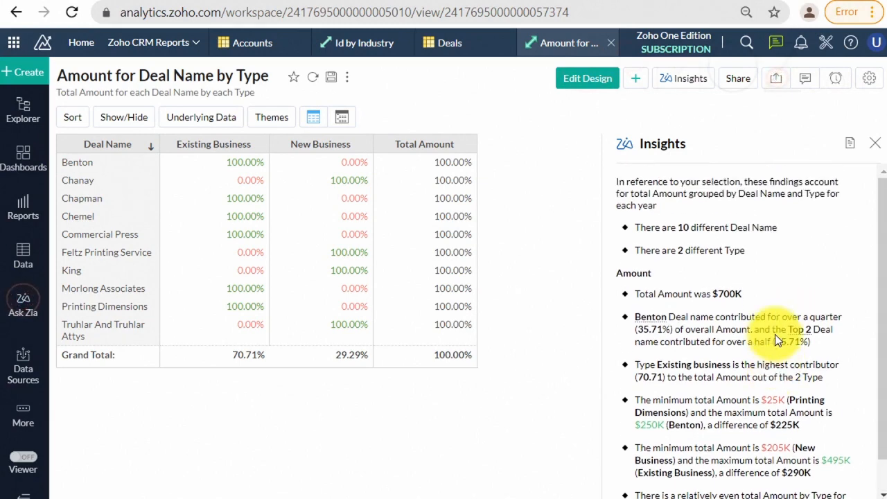
pyautogui.click(878, 146)
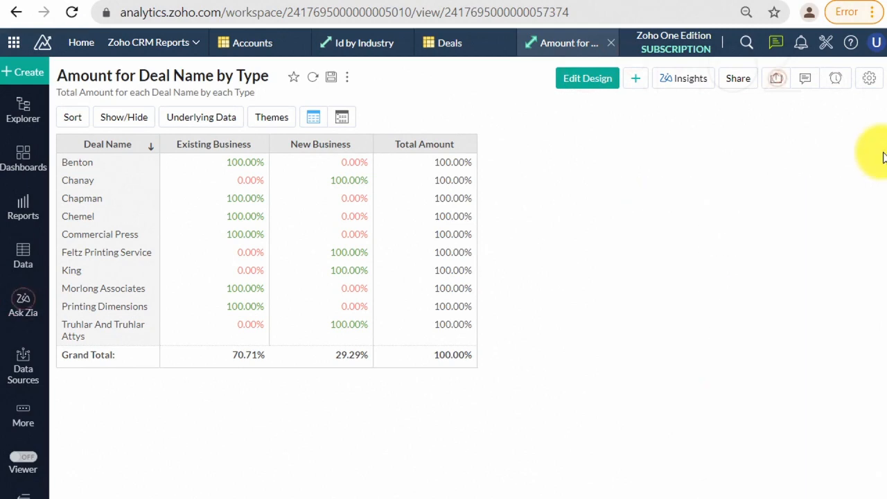